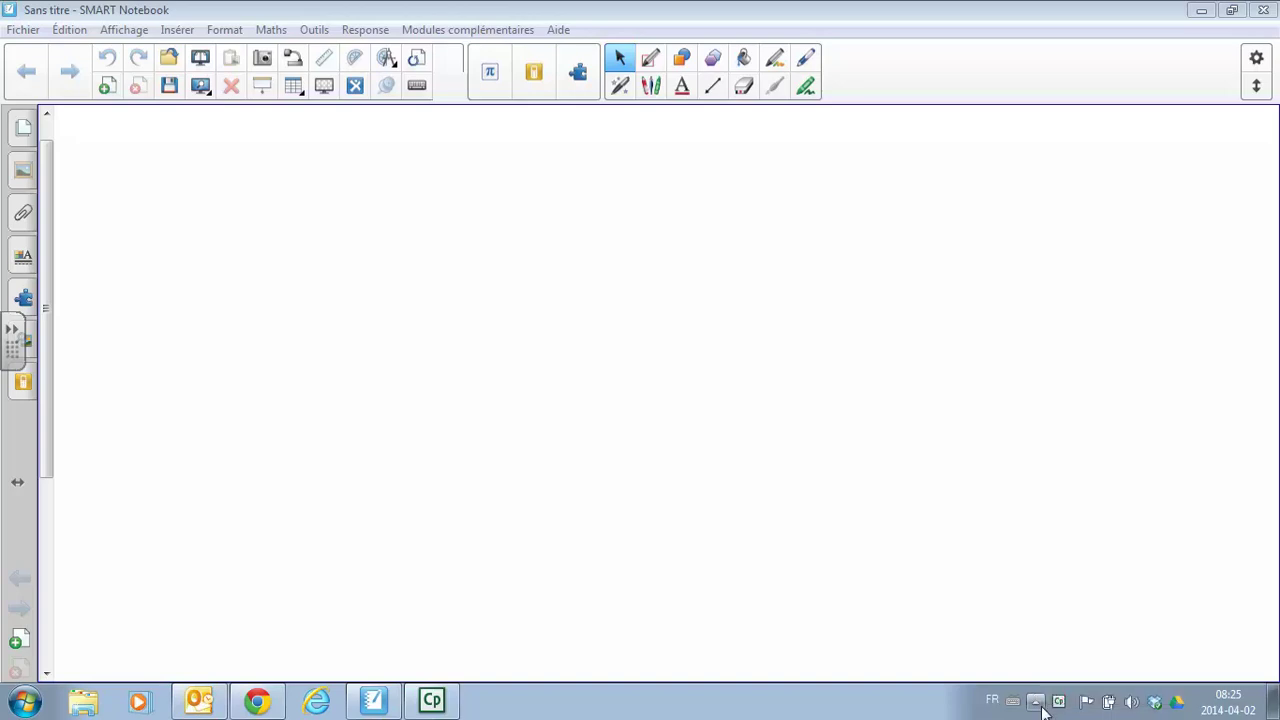
# Step: Launch the screen recorder (Enregistreur) from the SMART tools in the system tray and close it again
pyautogui.click(1037, 702)
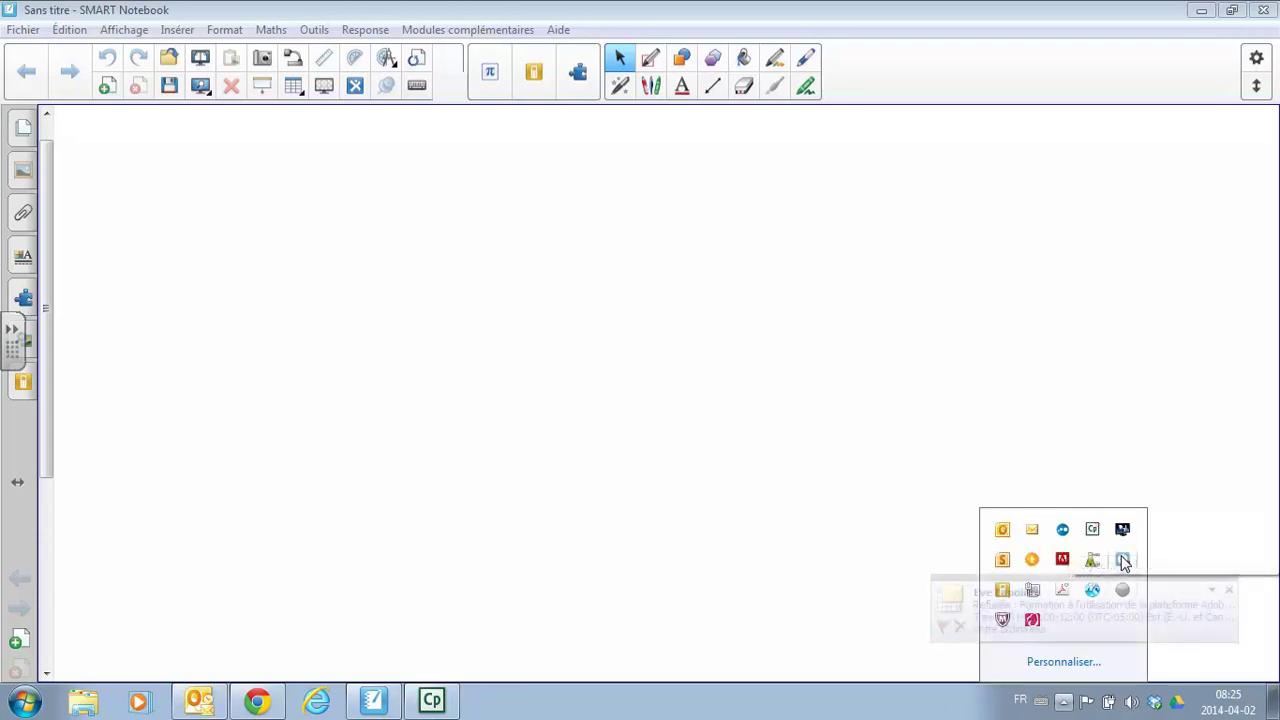
pyautogui.click(1229, 590)
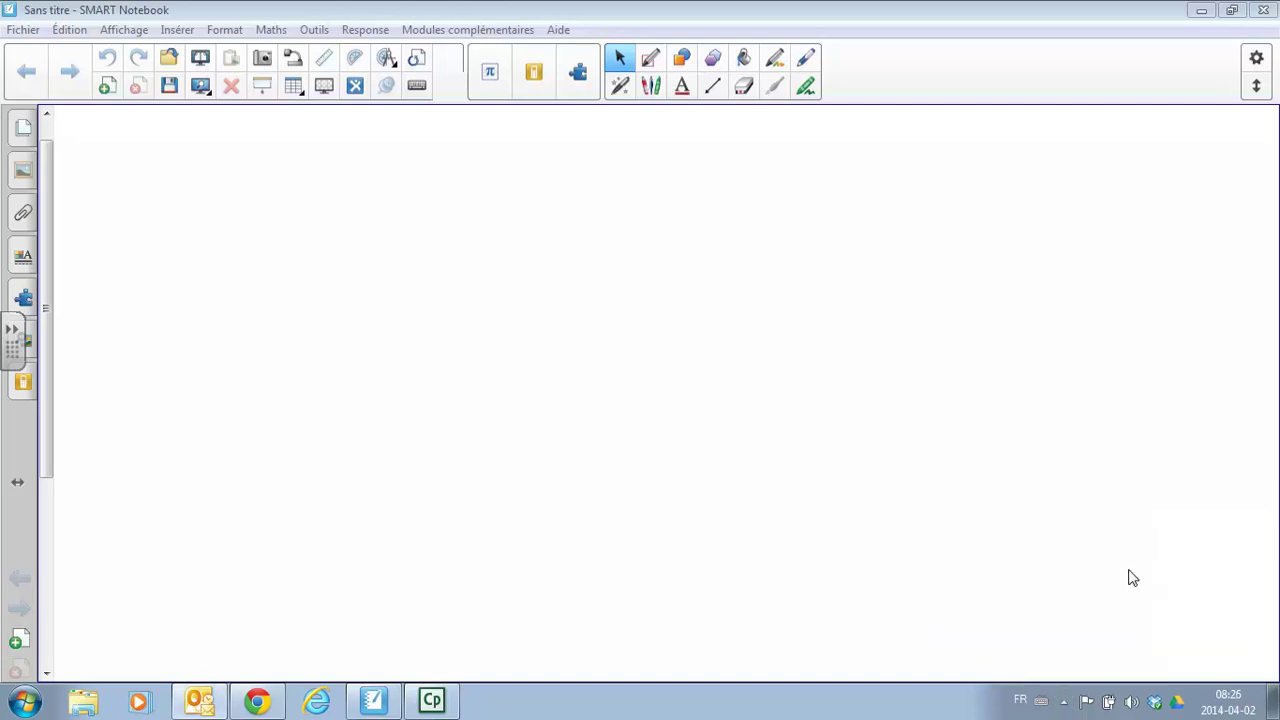
pyautogui.click(1063, 702)
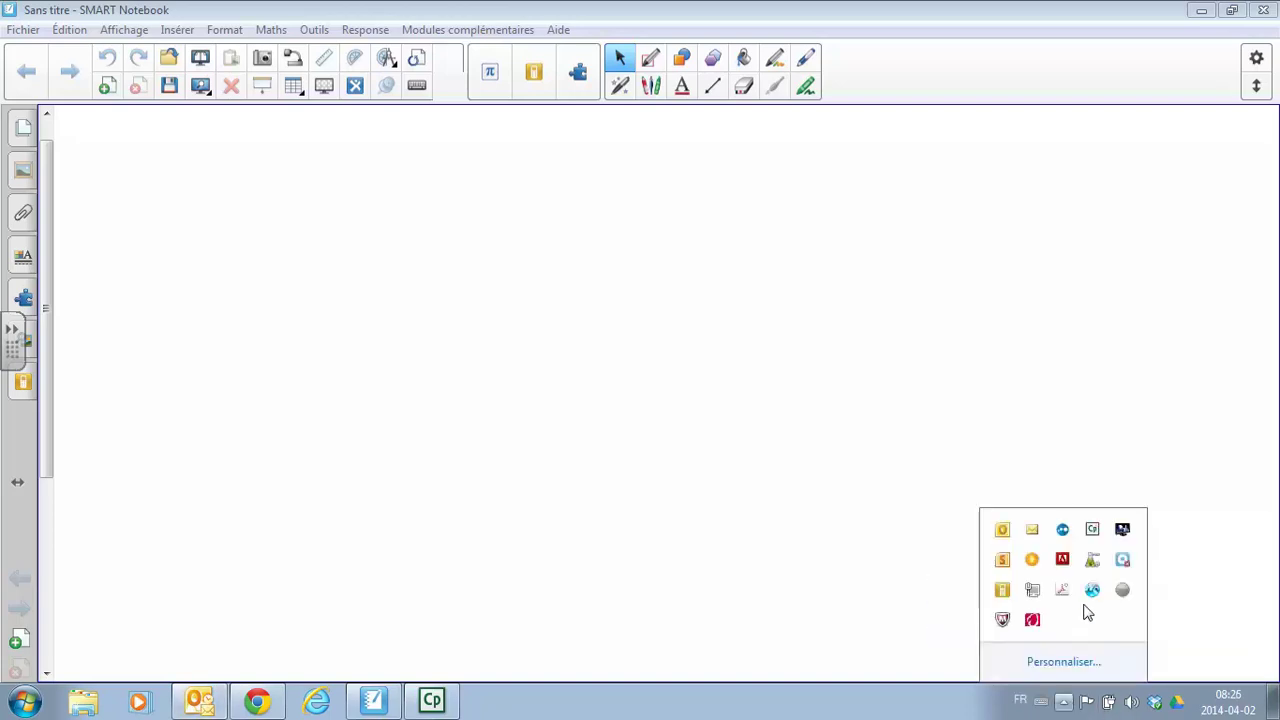
pyautogui.rightClick(1124, 562)
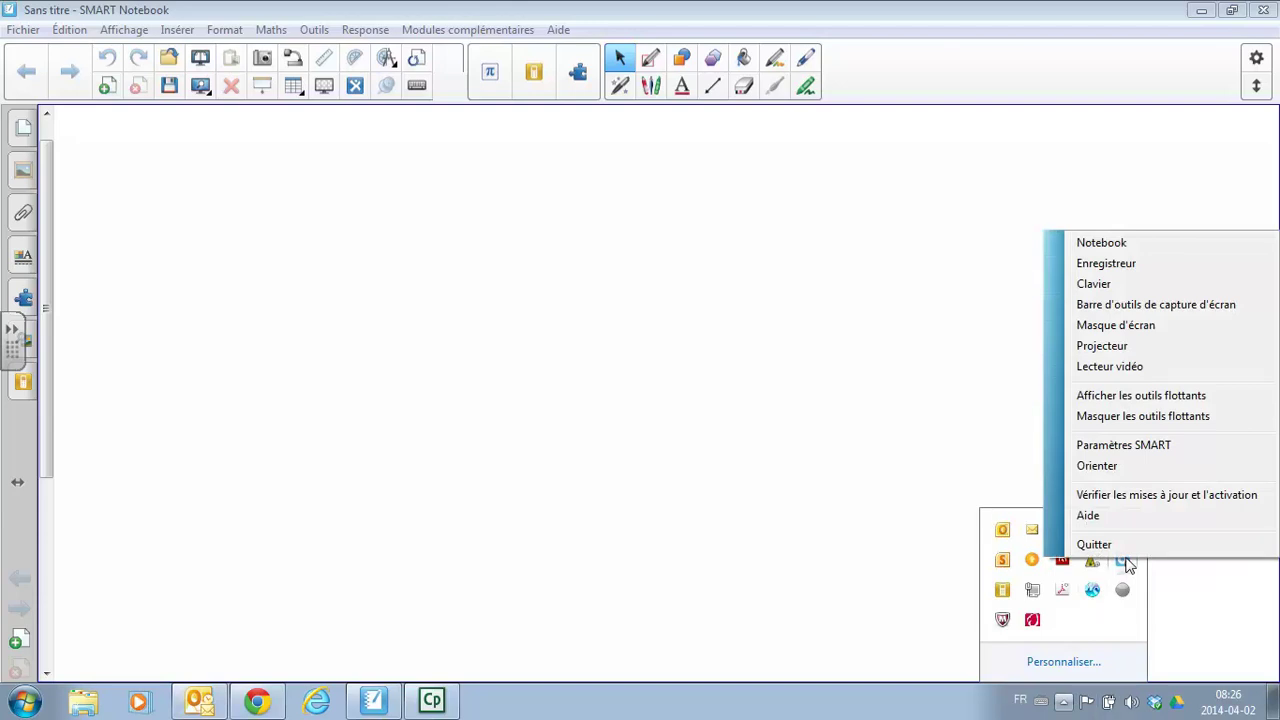
pyautogui.click(1106, 263)
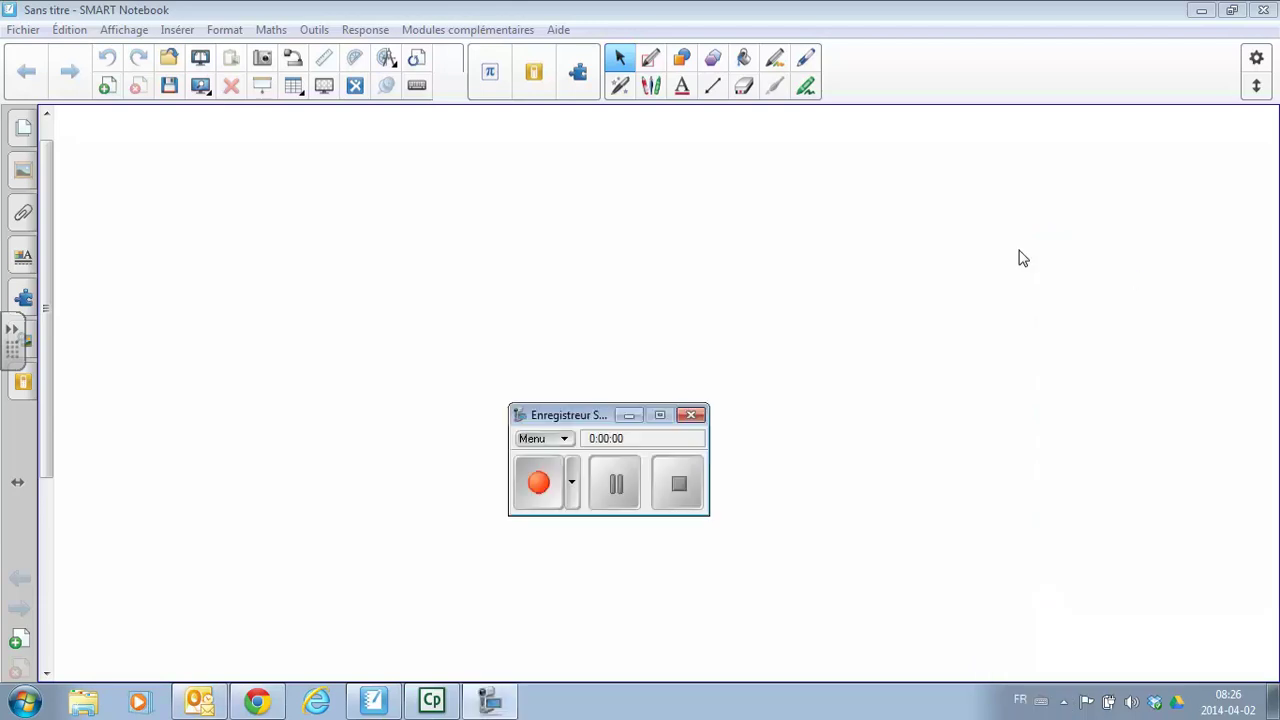
pyautogui.click(691, 415)
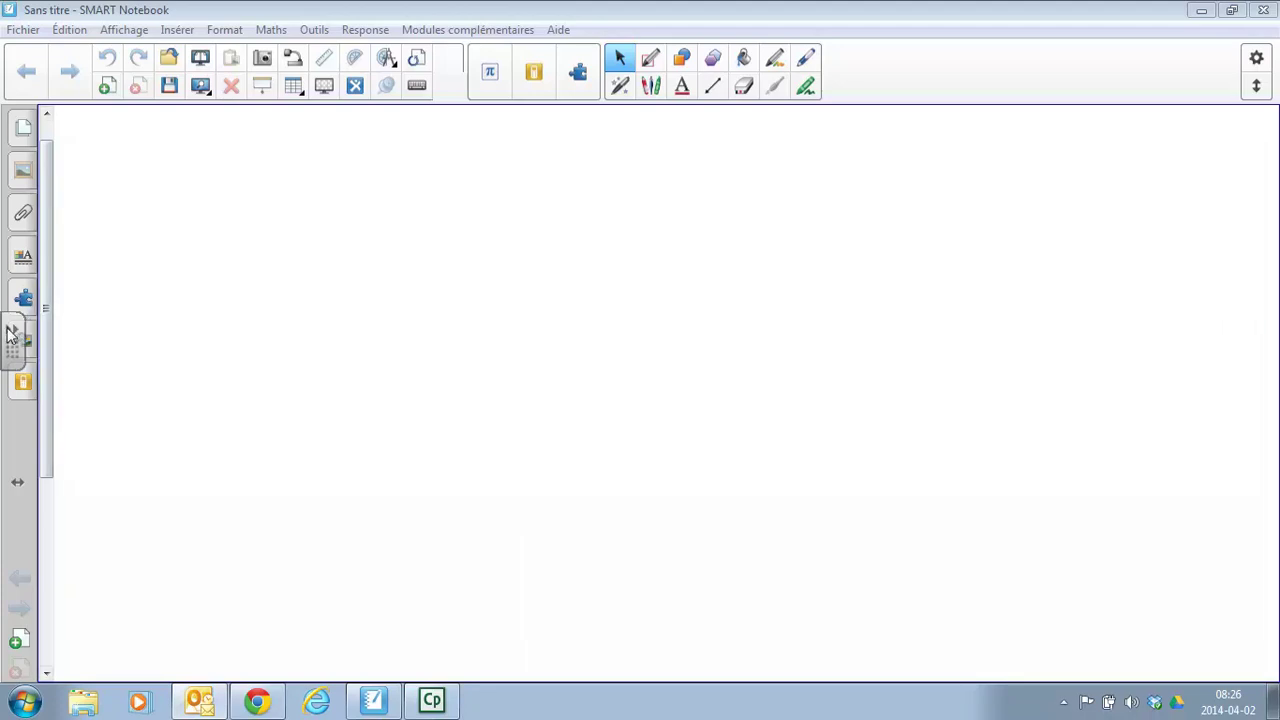
# Step: Add the Enregistreur tool to the floating tools between Notebook and the keyboard, and finish the customization
pyautogui.click(13, 333)
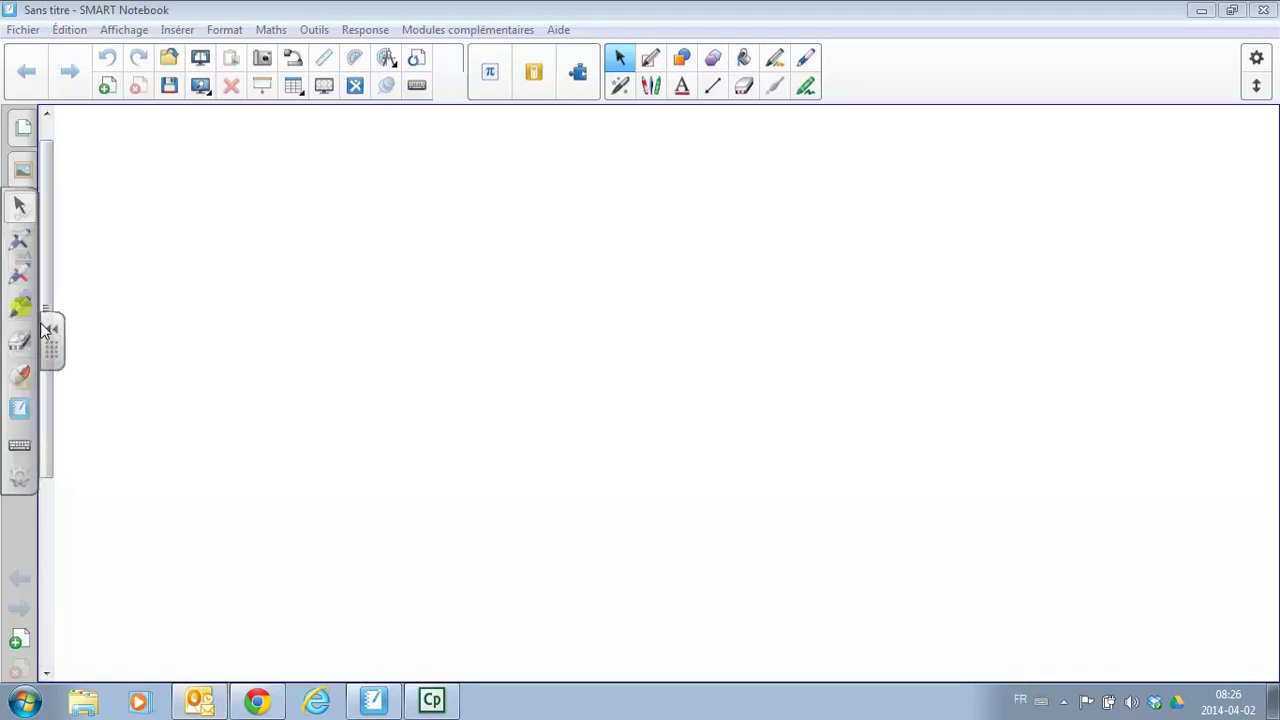
pyautogui.click(20, 480)
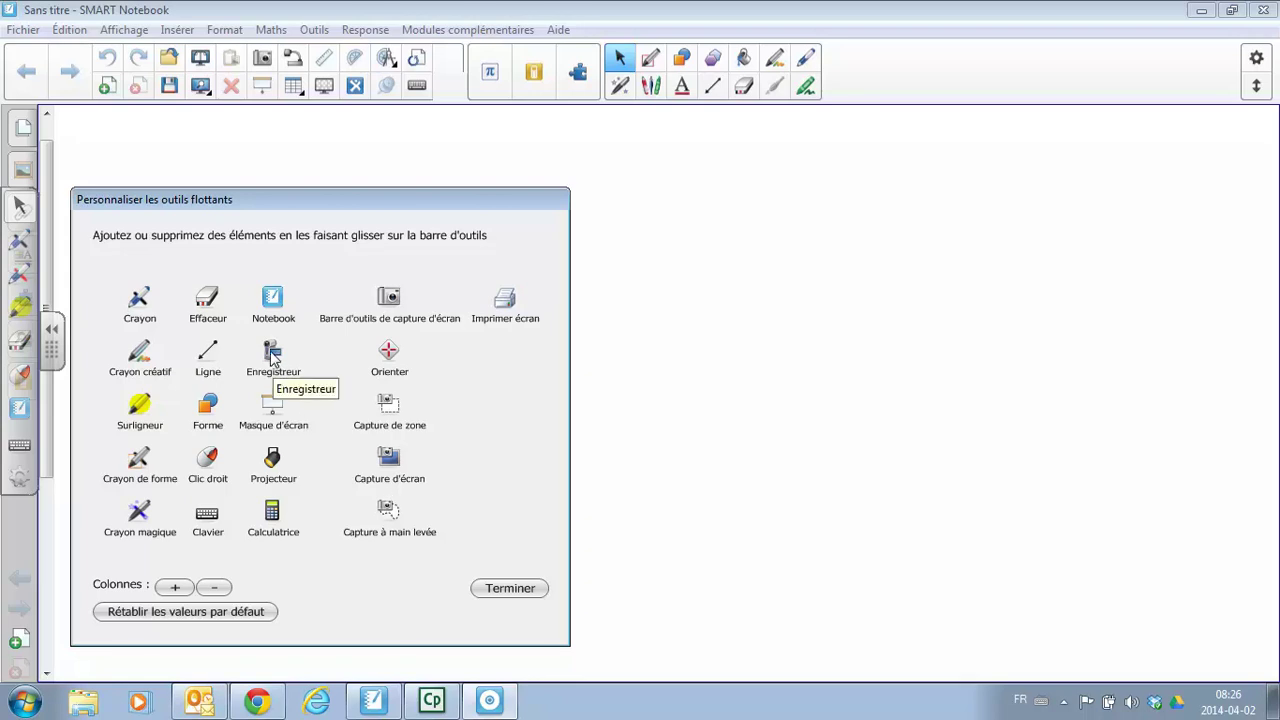
pyautogui.moveTo(272, 357); pyautogui.dragTo(18, 432)
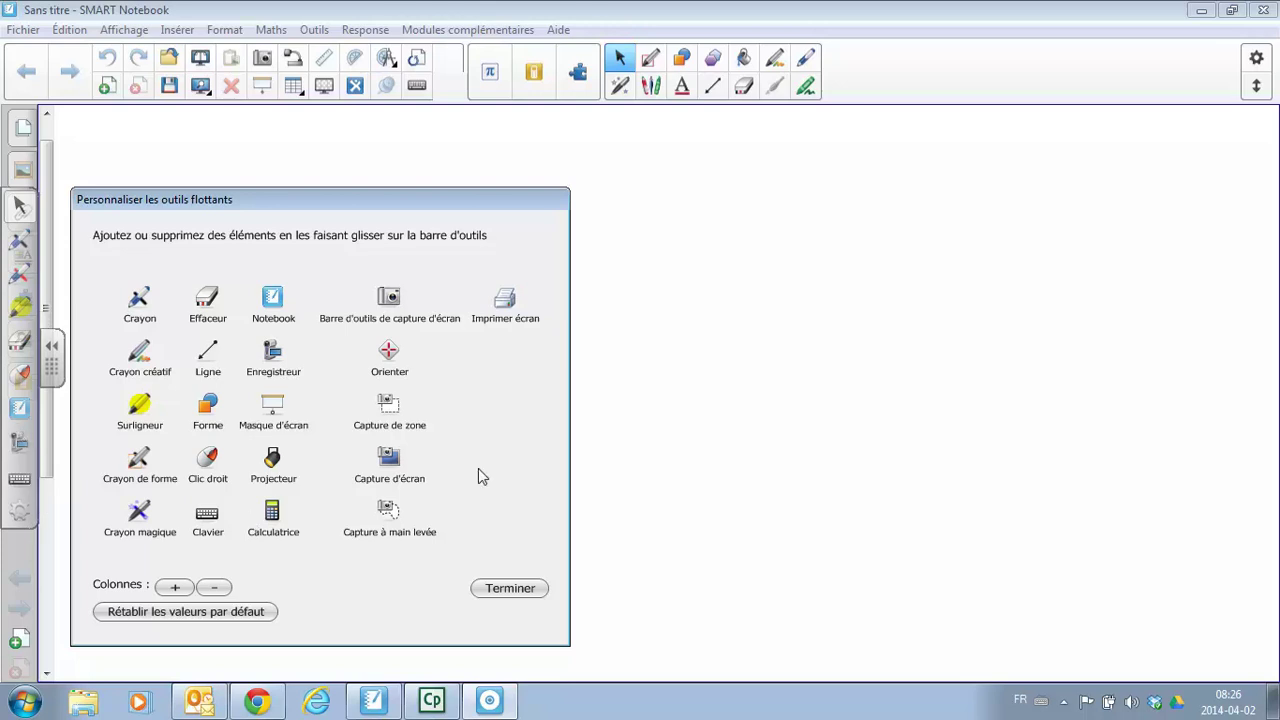
pyautogui.click(522, 592)
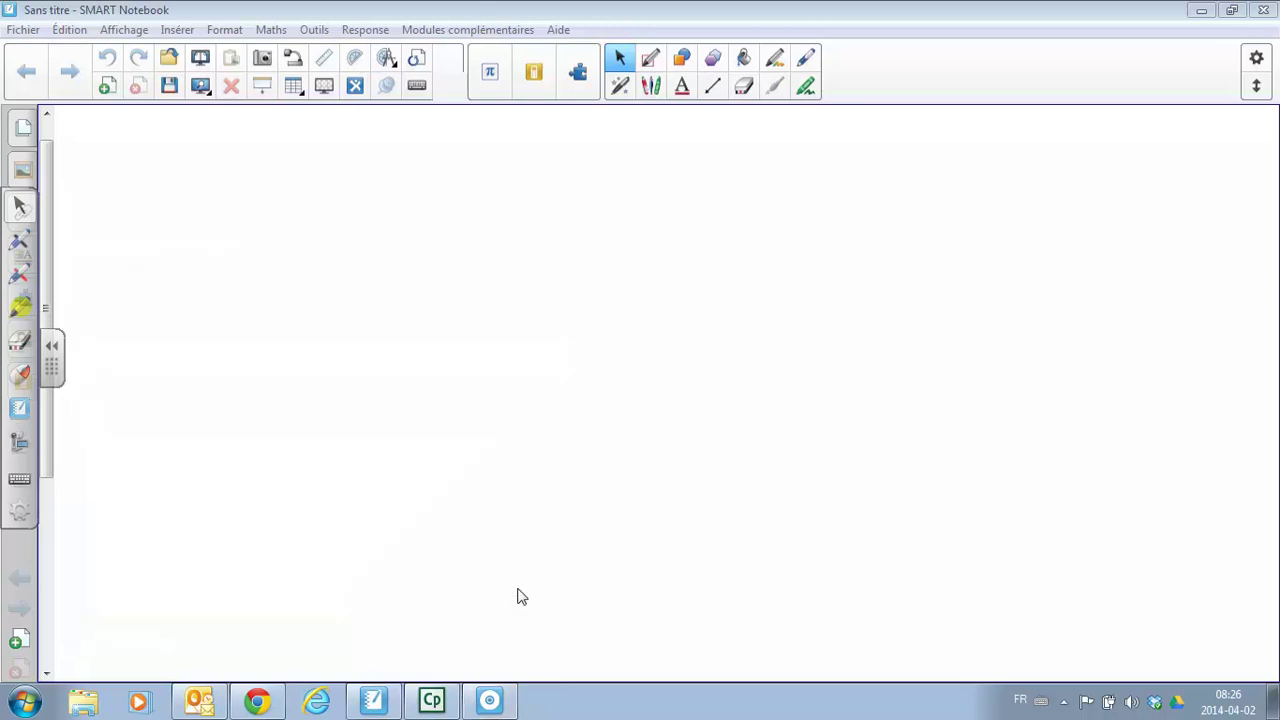
# Step: Launch the recorder from the floating tools, close it, and collapse the floating tools
pyautogui.click(20, 447)
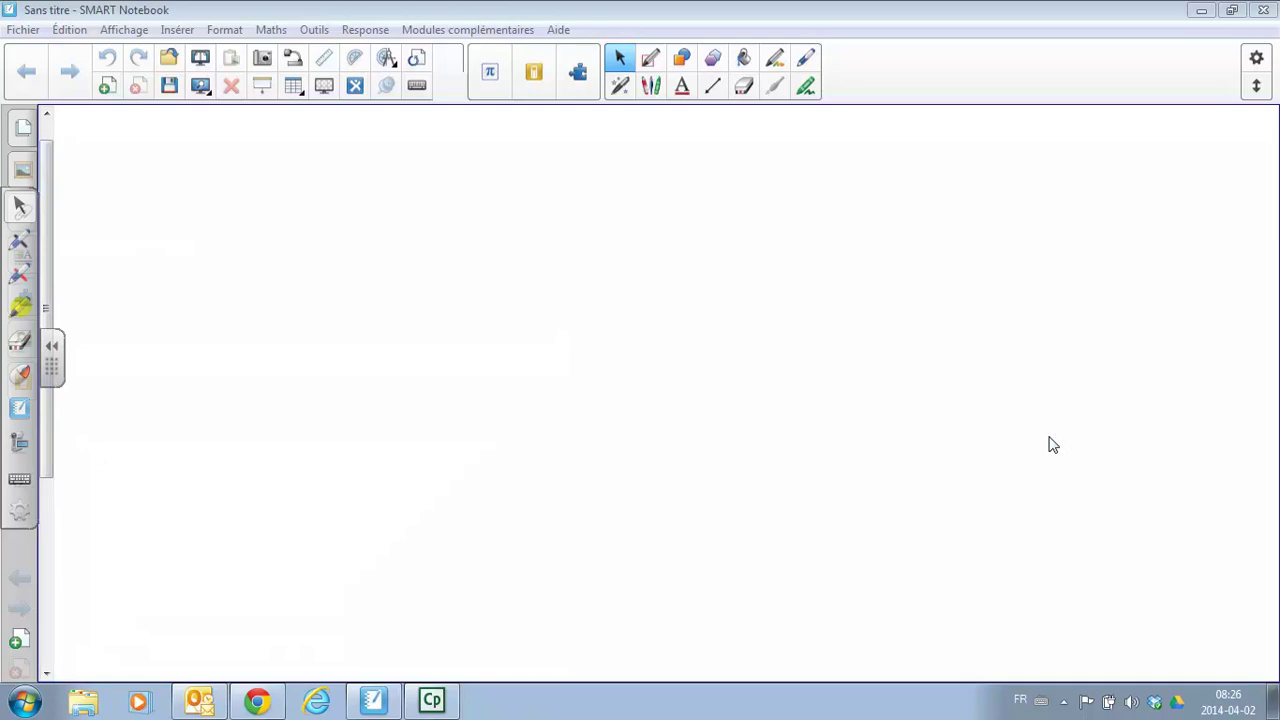
pyautogui.click(693, 416)
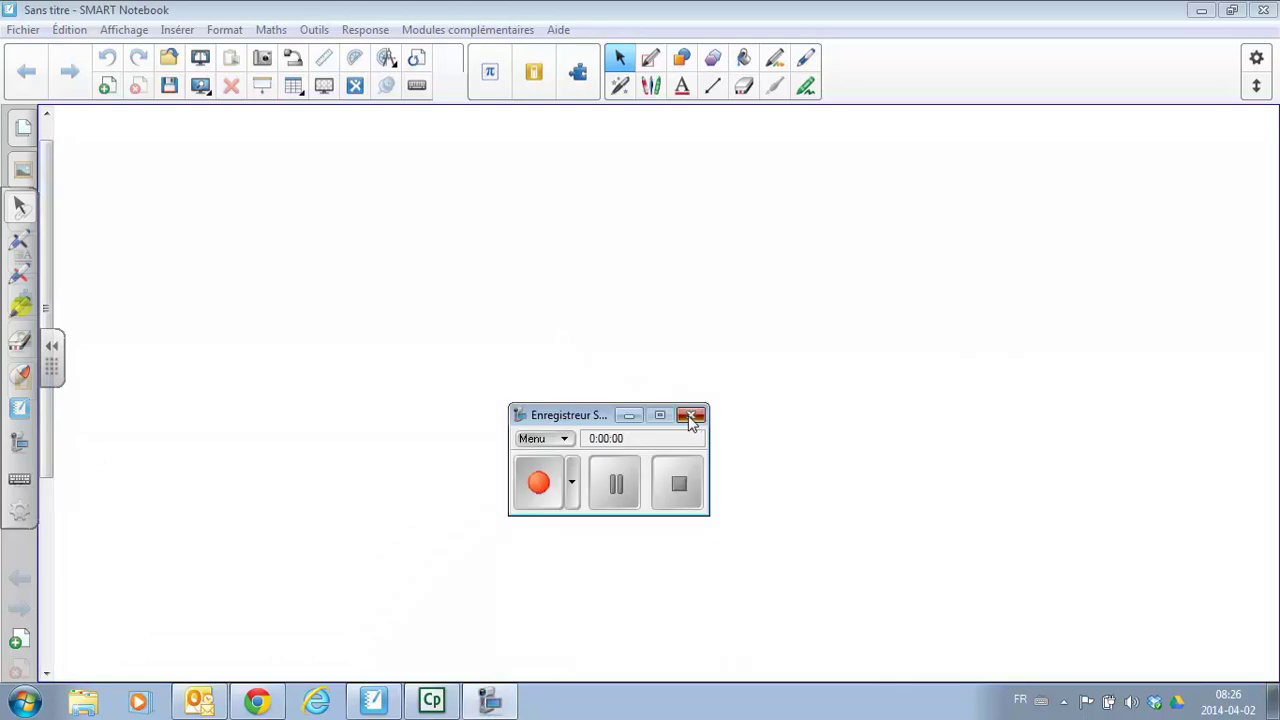
pyautogui.click(58, 348)
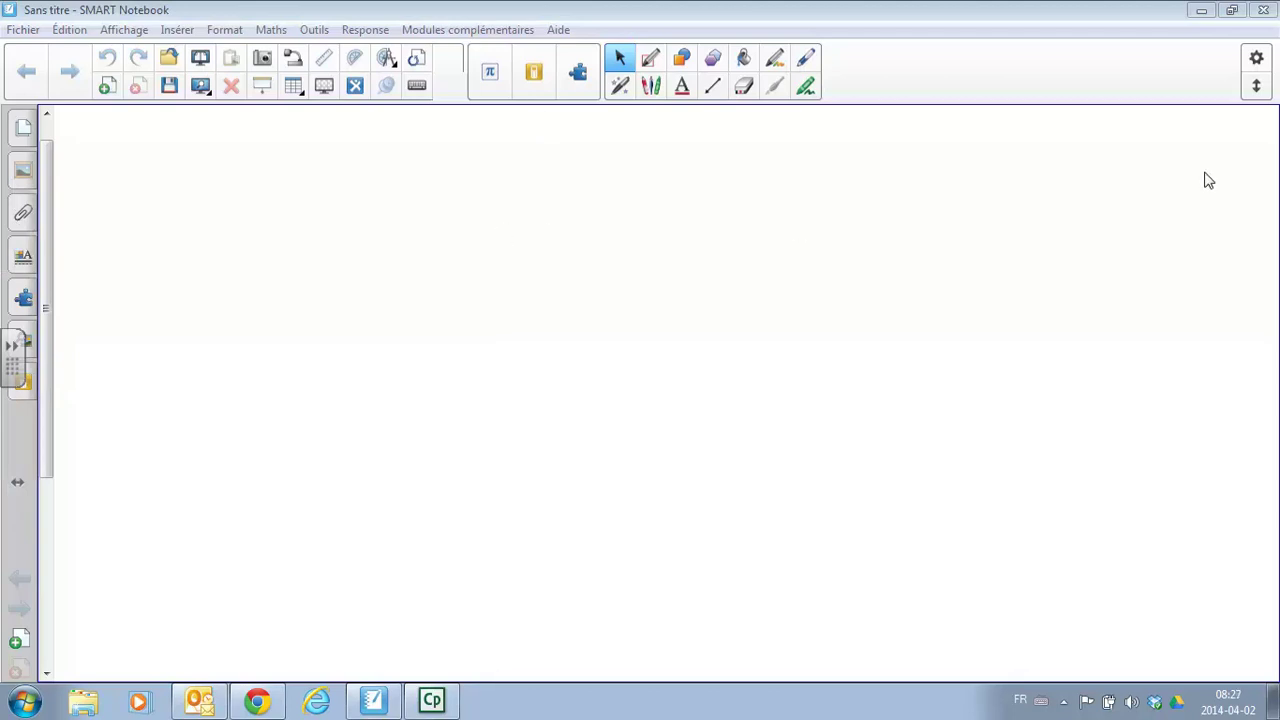
# Step: Customize the main Notebook toolbar by adding the Enregistreur SMART action after the existing action tools
pyautogui.click(1257, 60)
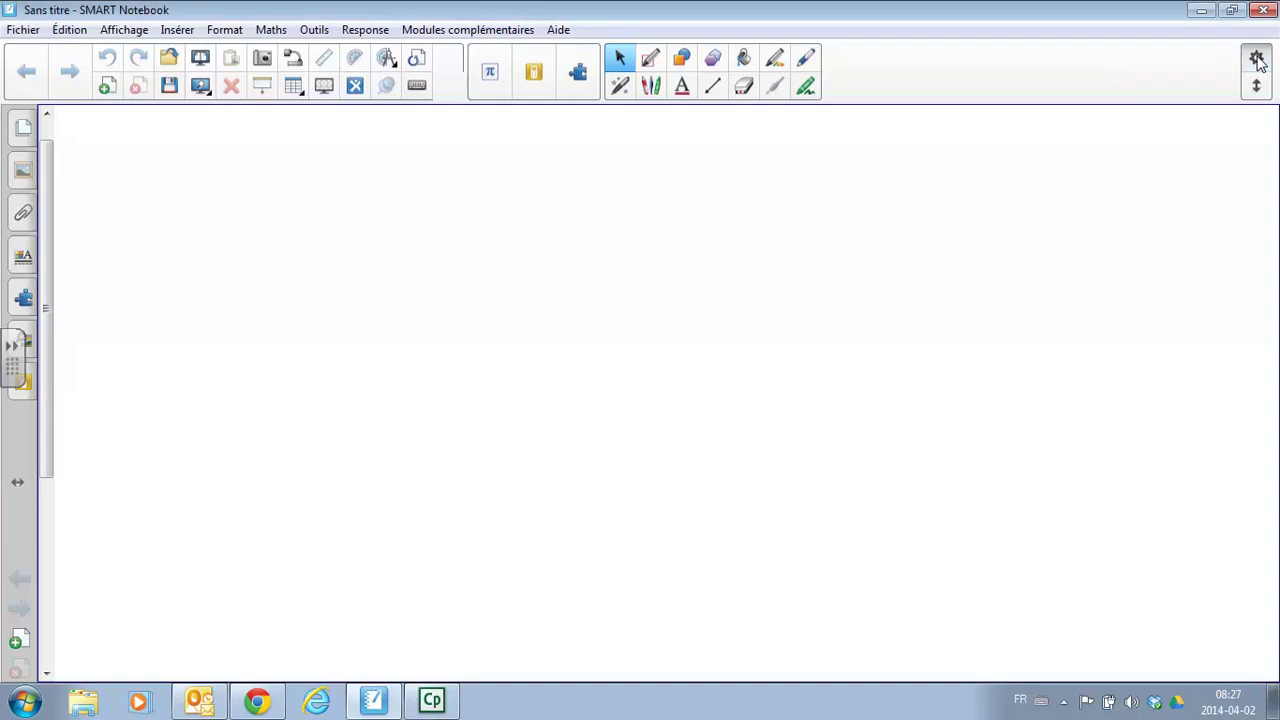
pyautogui.moveTo(1020, 313)
pyautogui.mouseDown()
pyautogui.moveTo(1023, 420)
pyautogui.moveTo(1026, 330)
pyautogui.mouseUp()
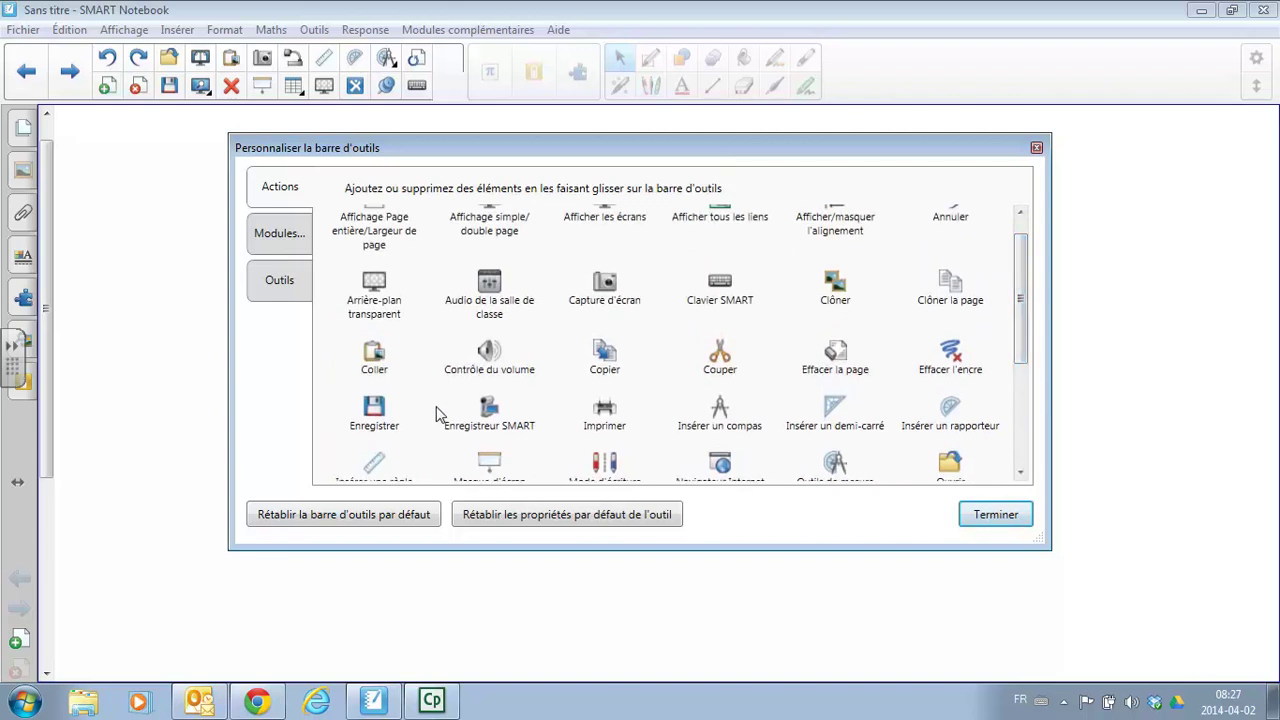
pyautogui.moveTo(490, 413); pyautogui.dragTo(448, 64)
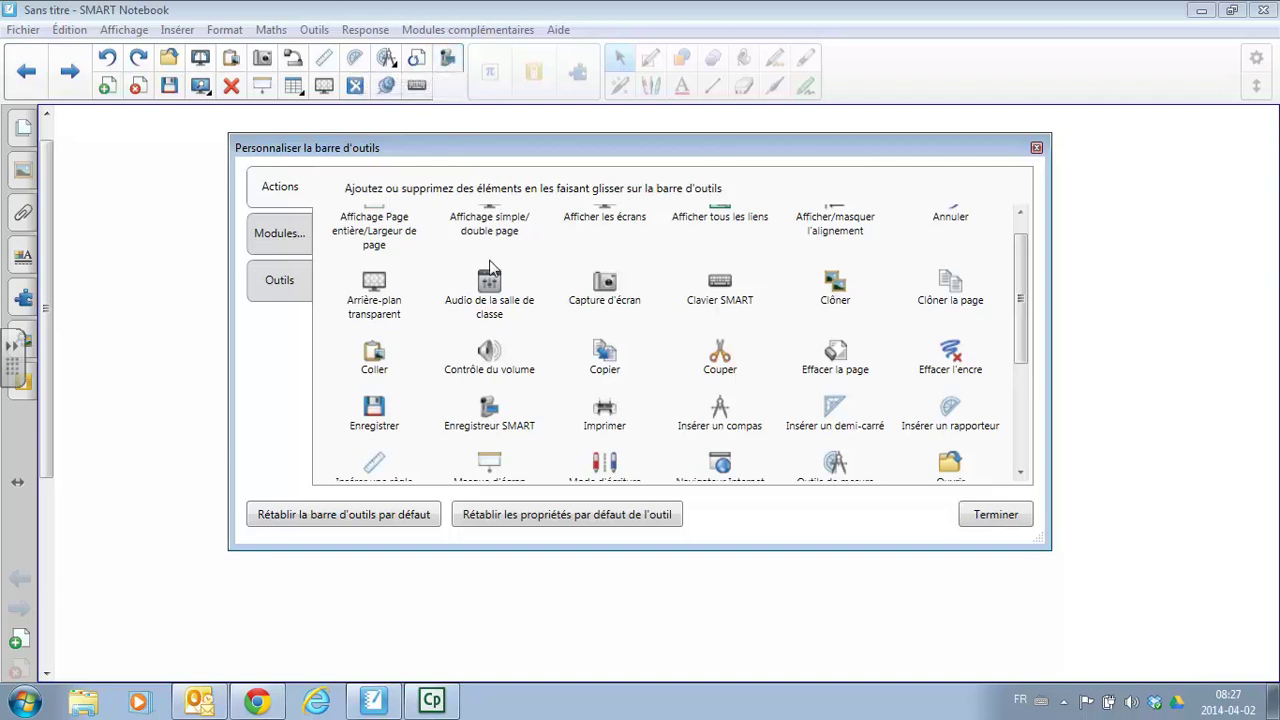
pyautogui.click(1012, 521)
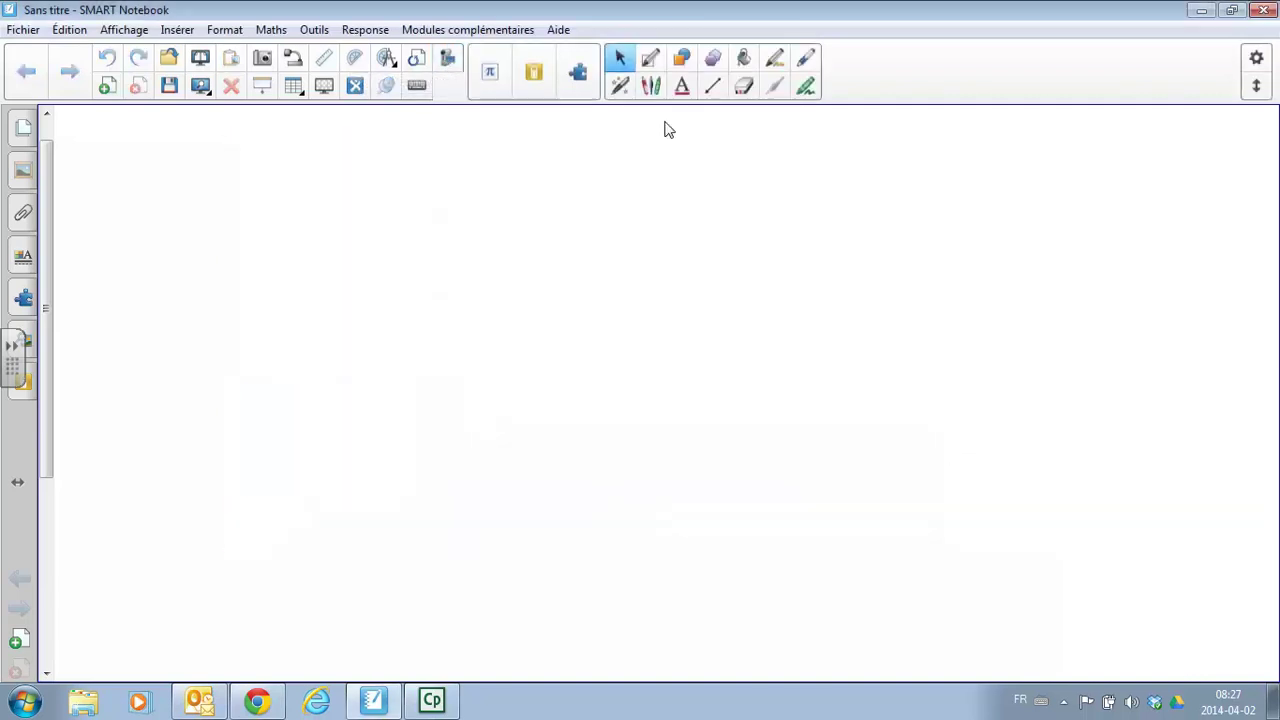
# Step: Open the SMART recorder, start recording the desktop on screen 1, and minimize the recorder window
pyautogui.click(447, 62)
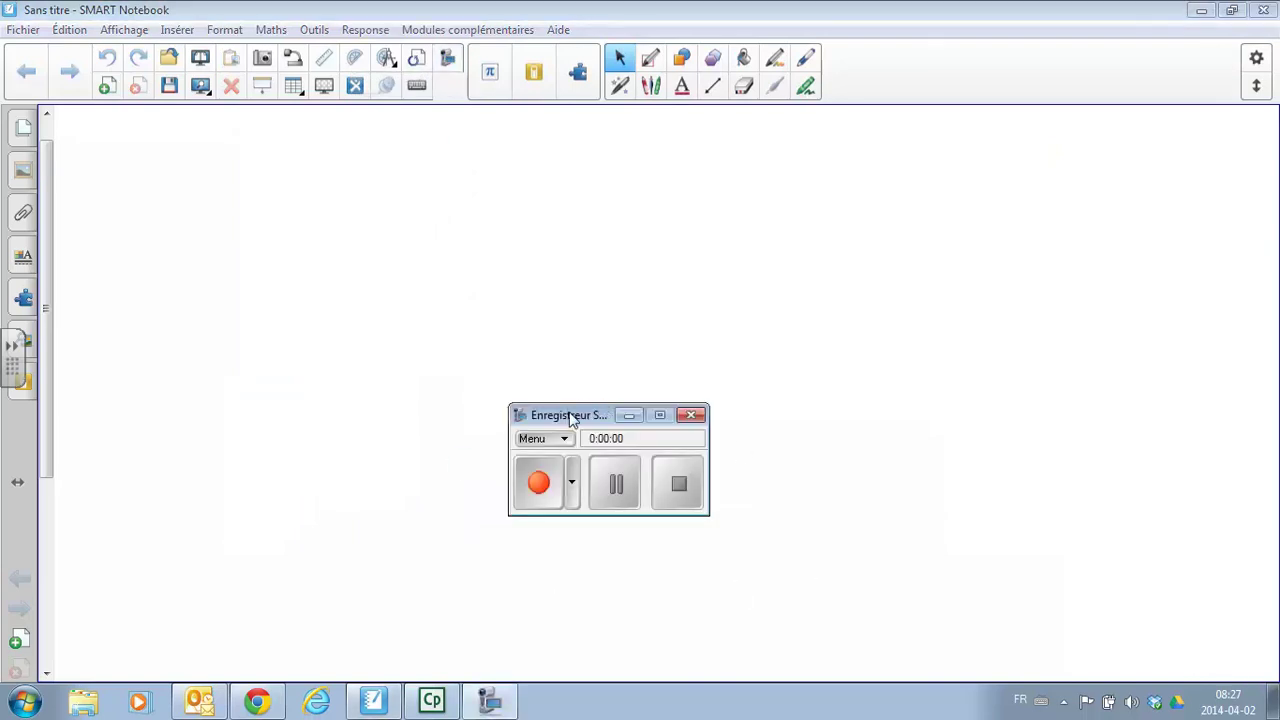
pyautogui.click(573, 485)
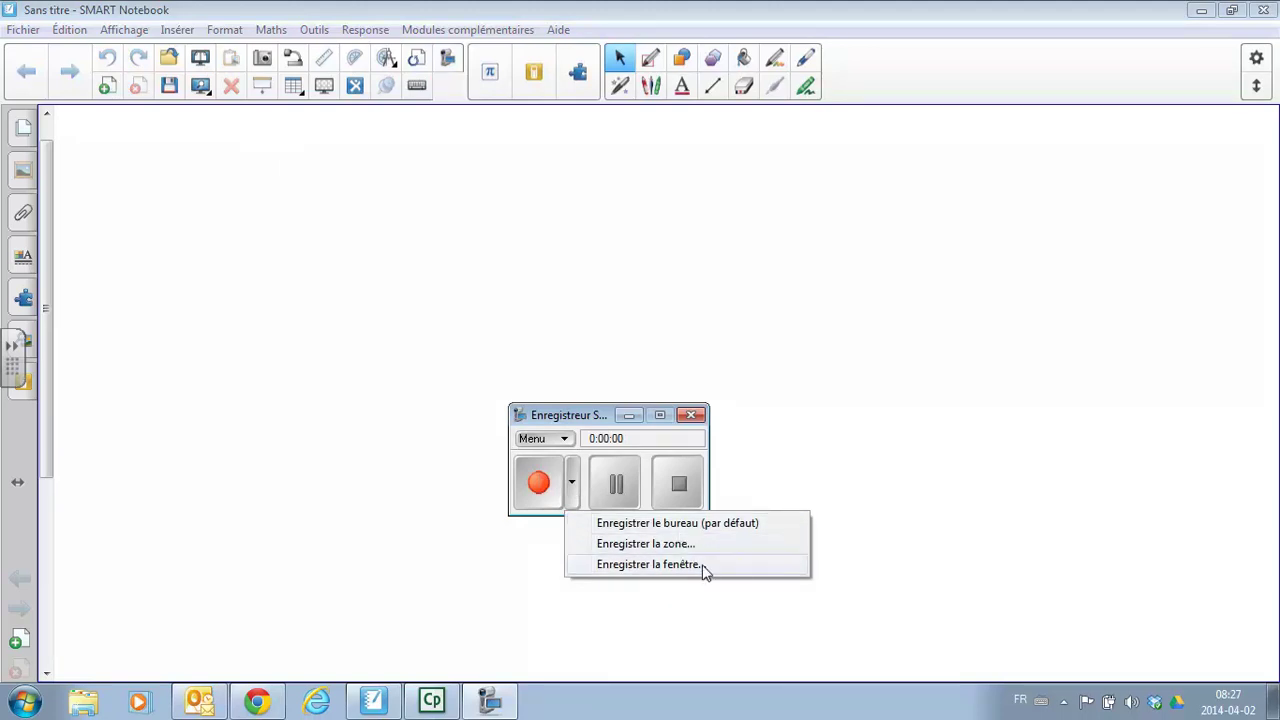
pyautogui.click(425, 559)
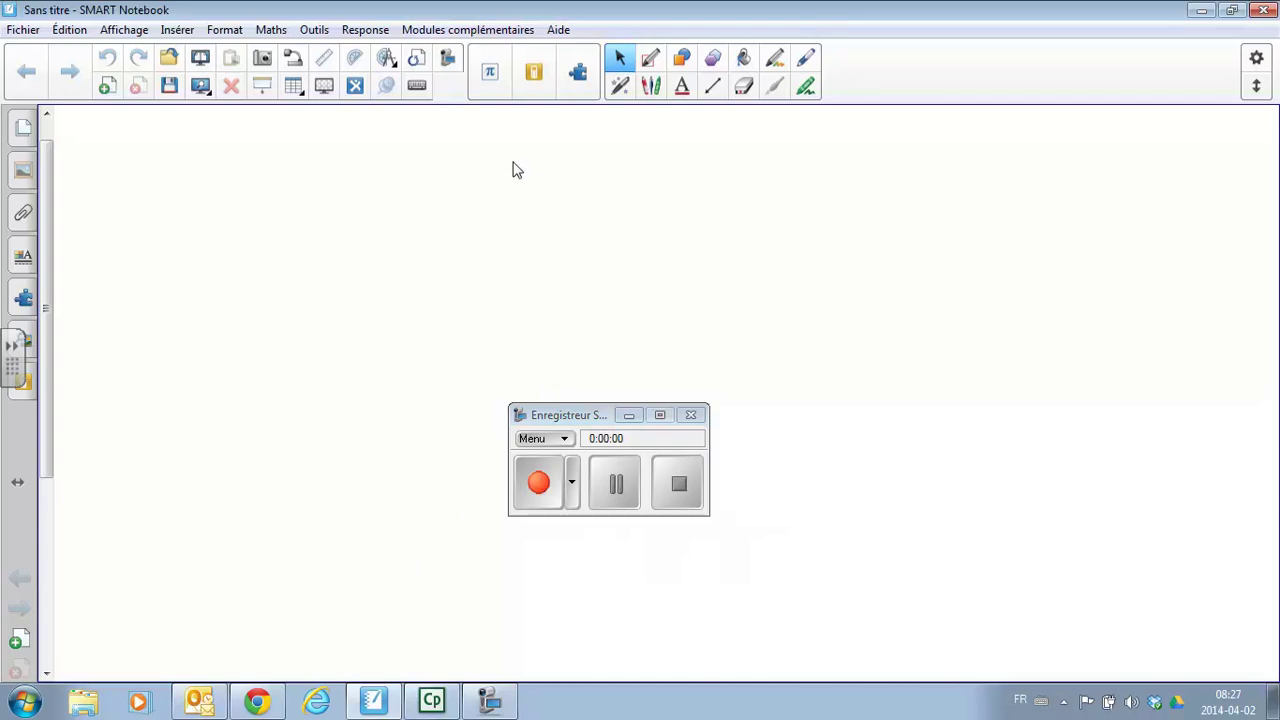
pyautogui.click(541, 488)
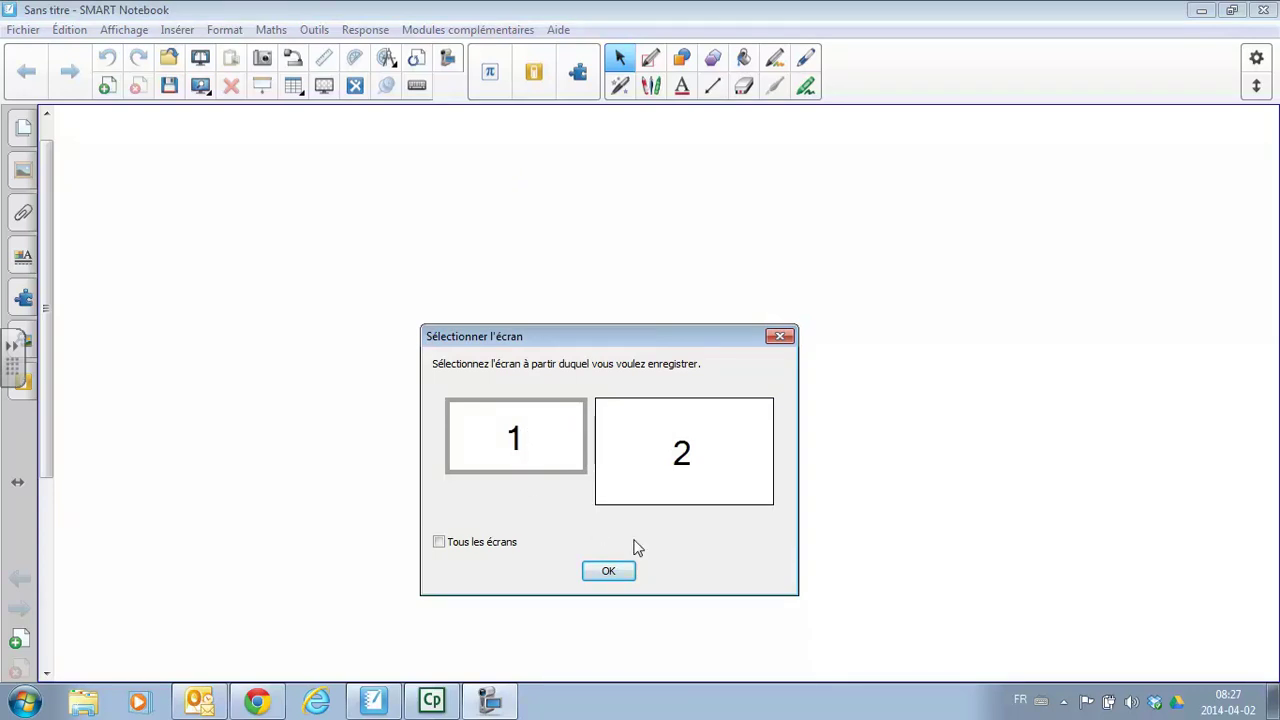
pyautogui.click(612, 574)
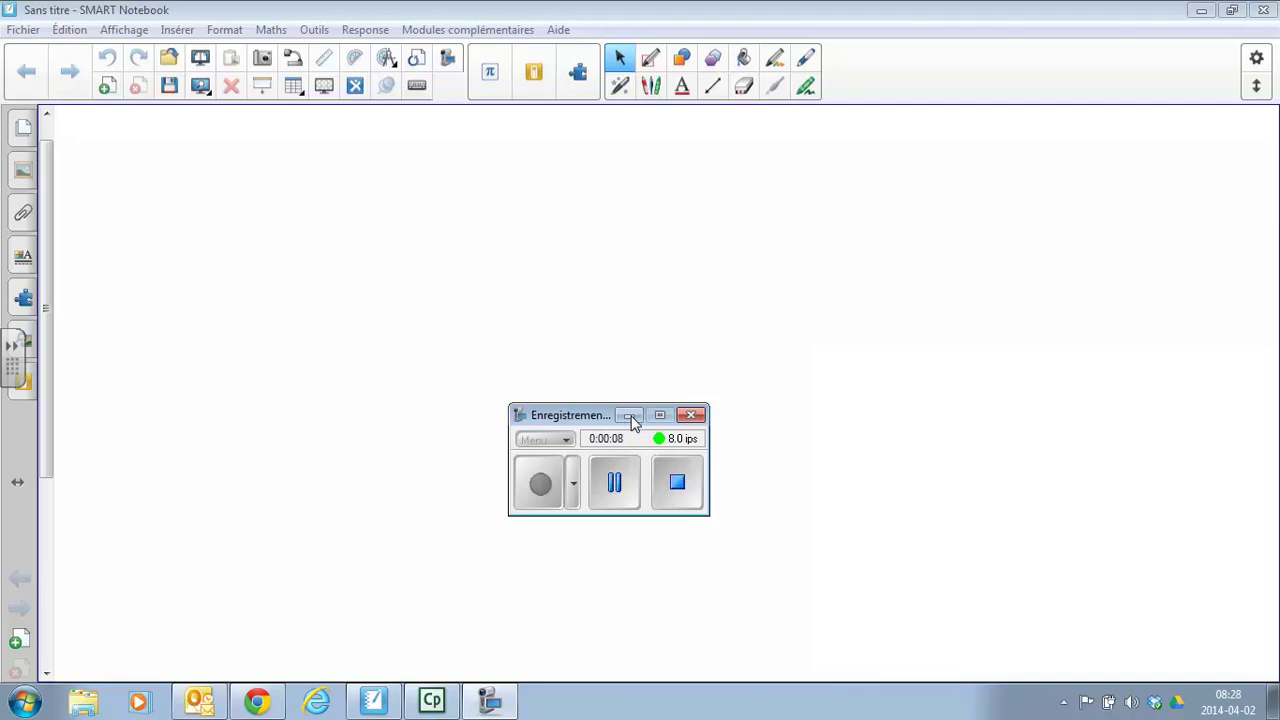
pyautogui.click(630, 416)
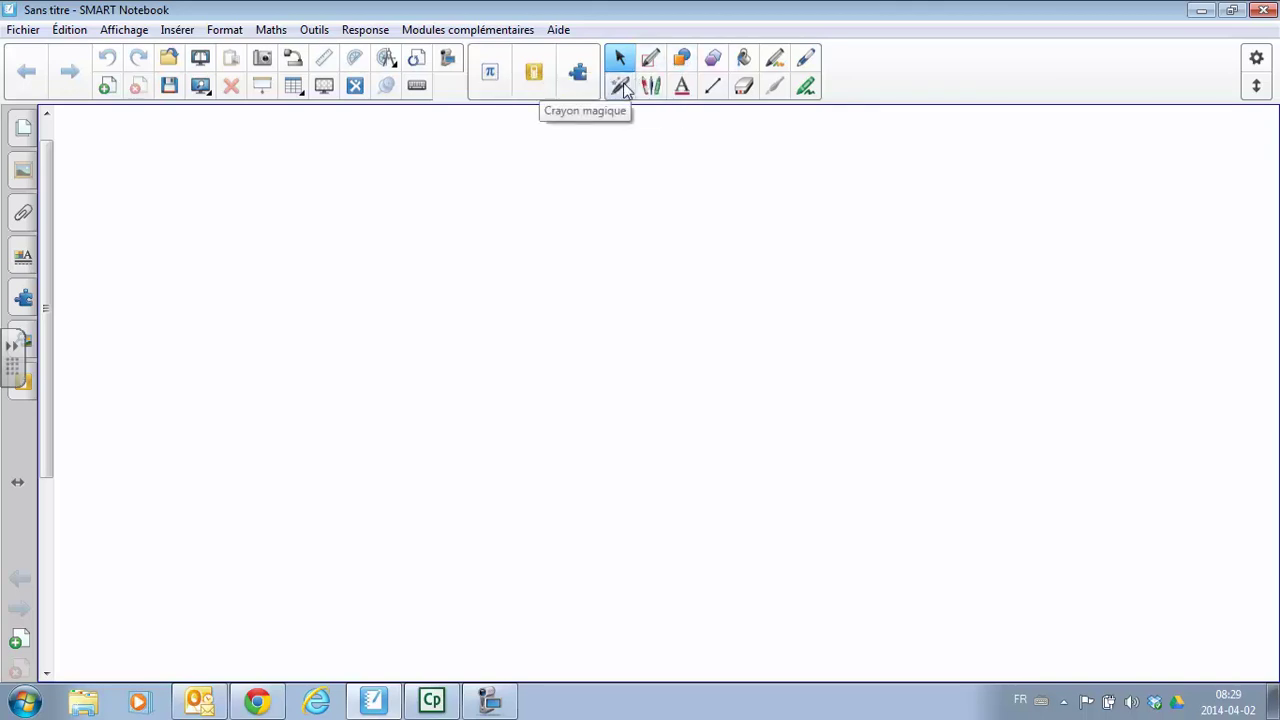
# Step: Handwrite the equation 1 + 2 = 3 with the black pen near the upper part of the page
pyautogui.click(806, 57)
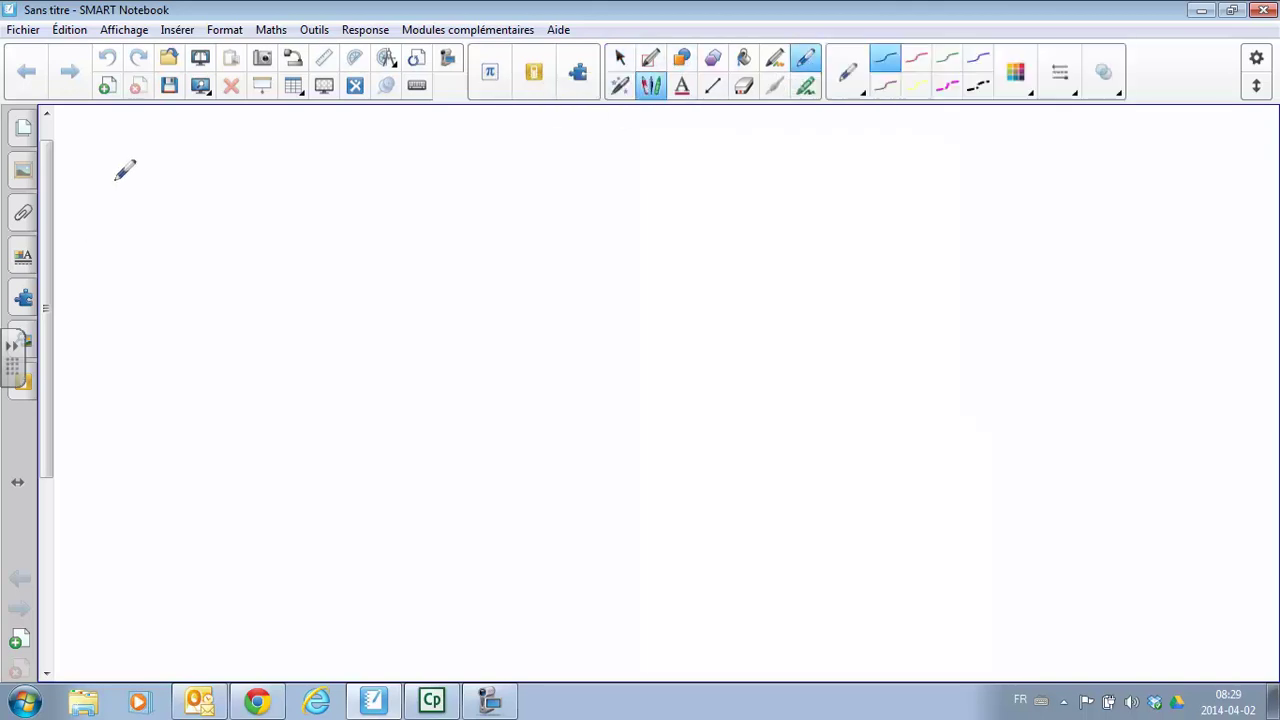
pyautogui.moveTo(180, 189); pyautogui.dragTo(147, 266)
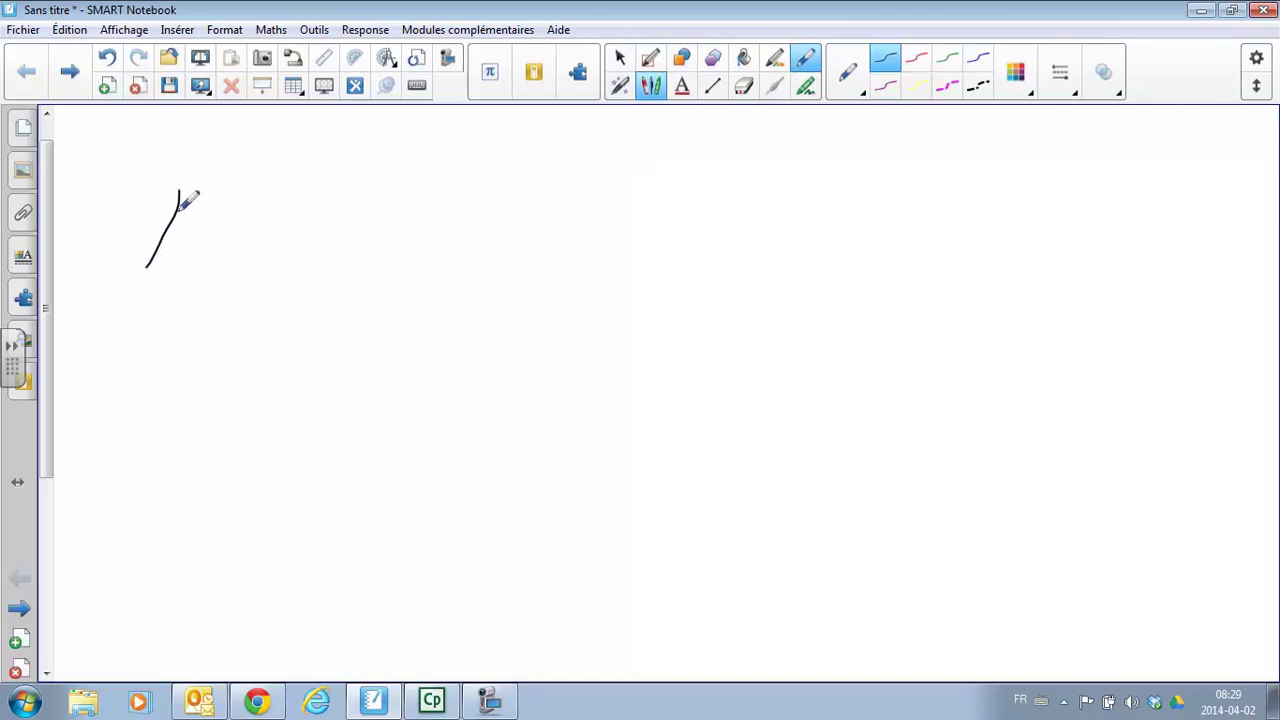
pyautogui.moveTo(239, 226)
pyautogui.mouseDown()
pyautogui.moveTo(272, 225)
pyautogui.moveTo(257, 264)
pyautogui.mouseUp()
pyautogui.moveTo(326, 205); pyautogui.dragTo(363, 255)
pyautogui.moveTo(405, 216)
pyautogui.mouseDown()
pyautogui.moveTo(450, 211)
pyautogui.moveTo(450, 229)
pyautogui.mouseUp()
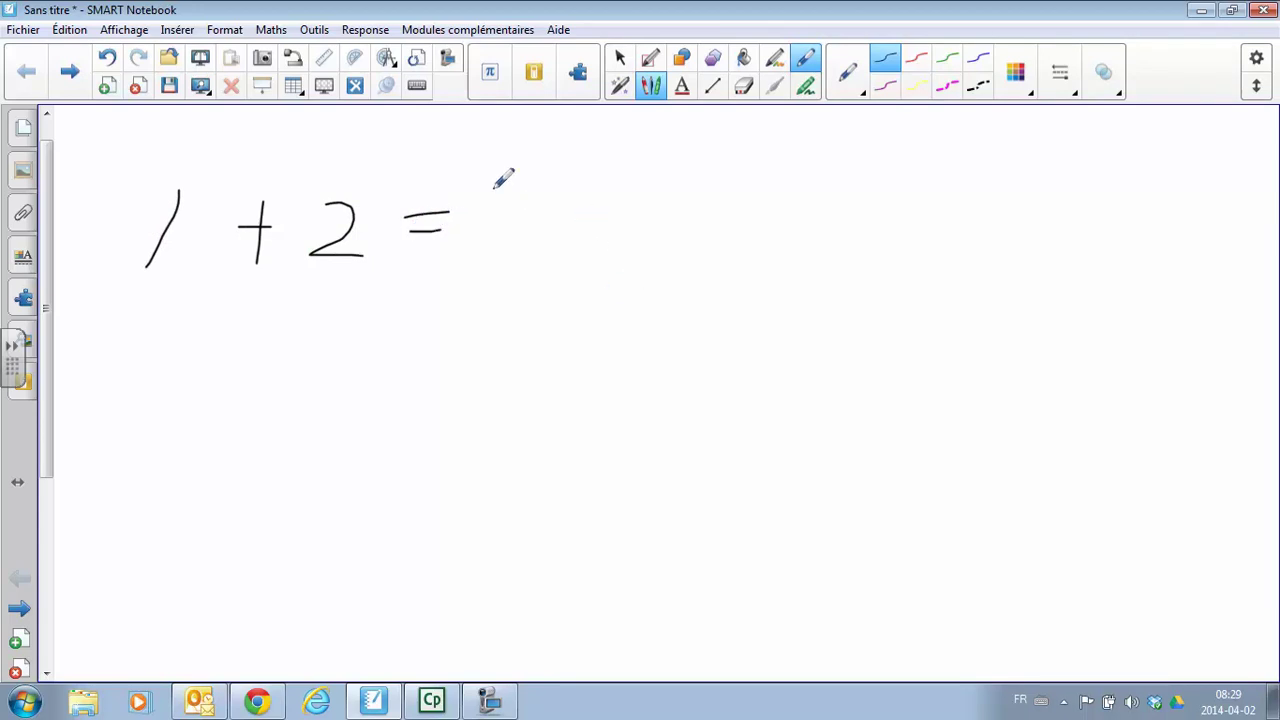
pyautogui.moveTo(493, 187)
pyautogui.mouseDown()
pyautogui.moveTo(523, 232)
pyautogui.moveTo(490, 248)
pyautogui.mouseUp()
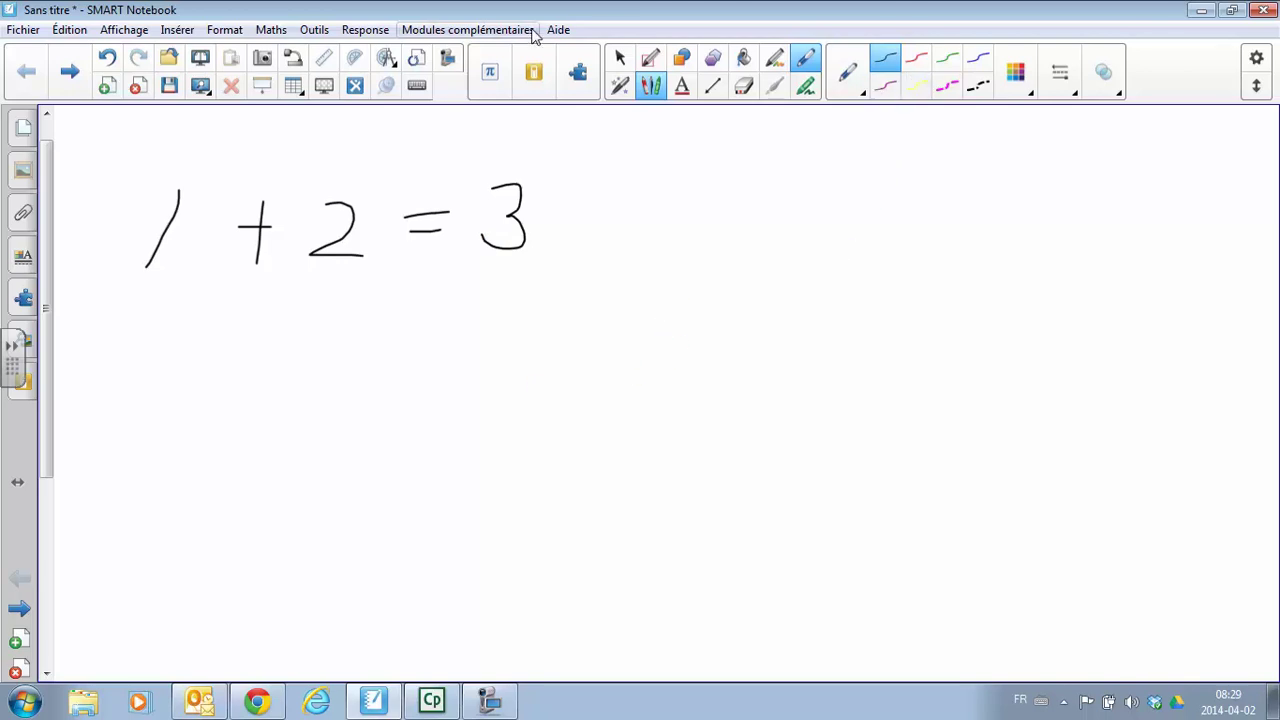
# Step: Convert the whole handwritten equation with mathematics recognition, accept the result, and deselect it
pyautogui.click(619, 58)
pyautogui.moveTo(598, 276)
pyautogui.mouseDown()
pyautogui.moveTo(170, 135)
pyautogui.moveTo(232, 172)
pyautogui.mouseUp()
pyautogui.click(534, 177)
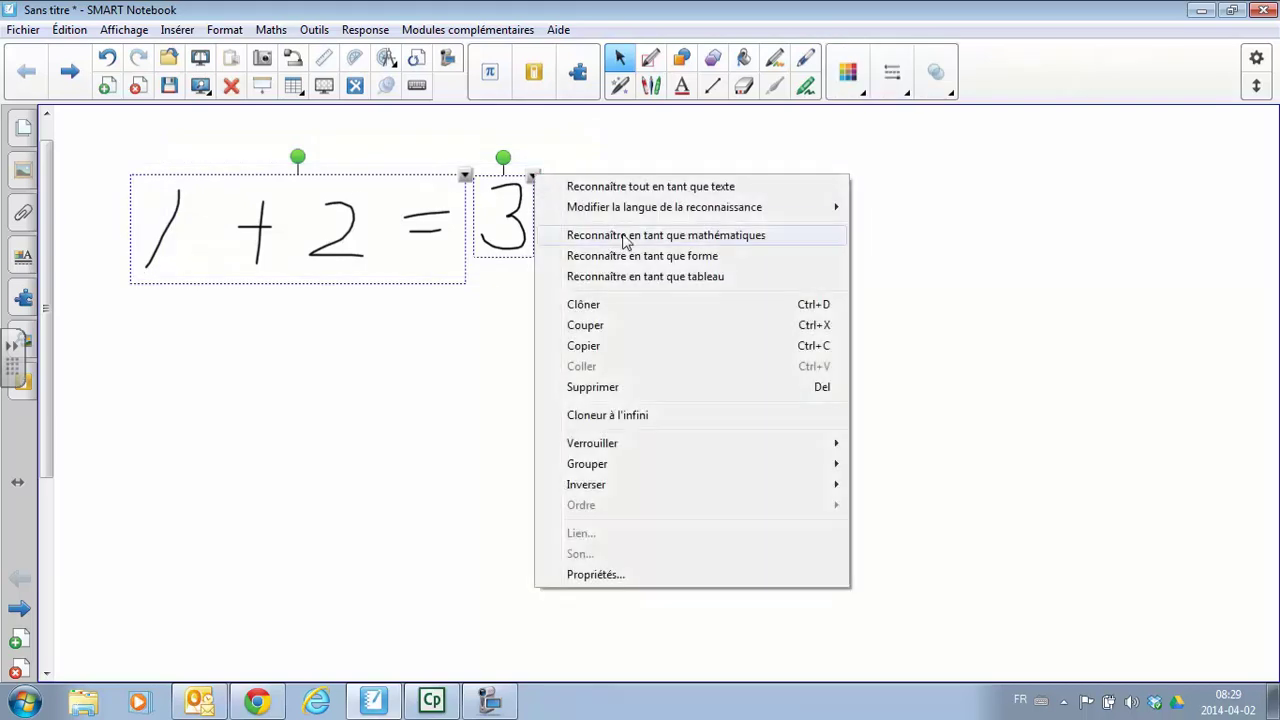
pyautogui.click(678, 240)
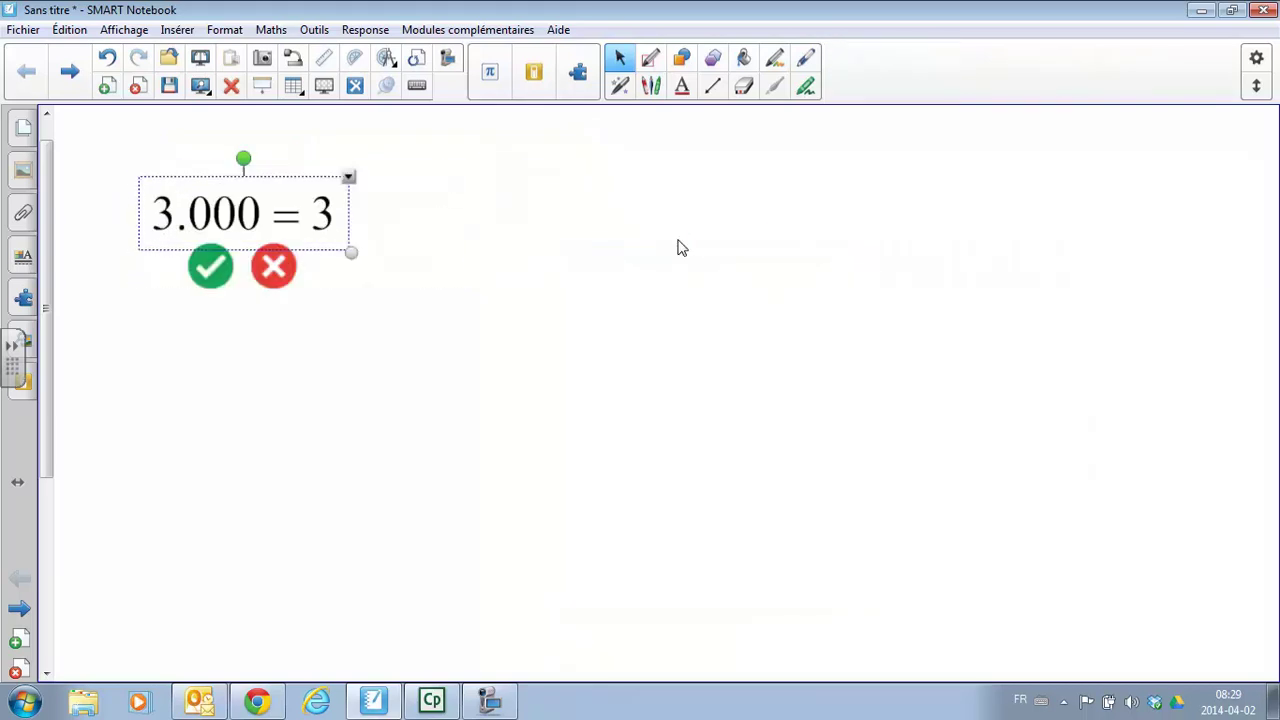
pyautogui.click(200, 268)
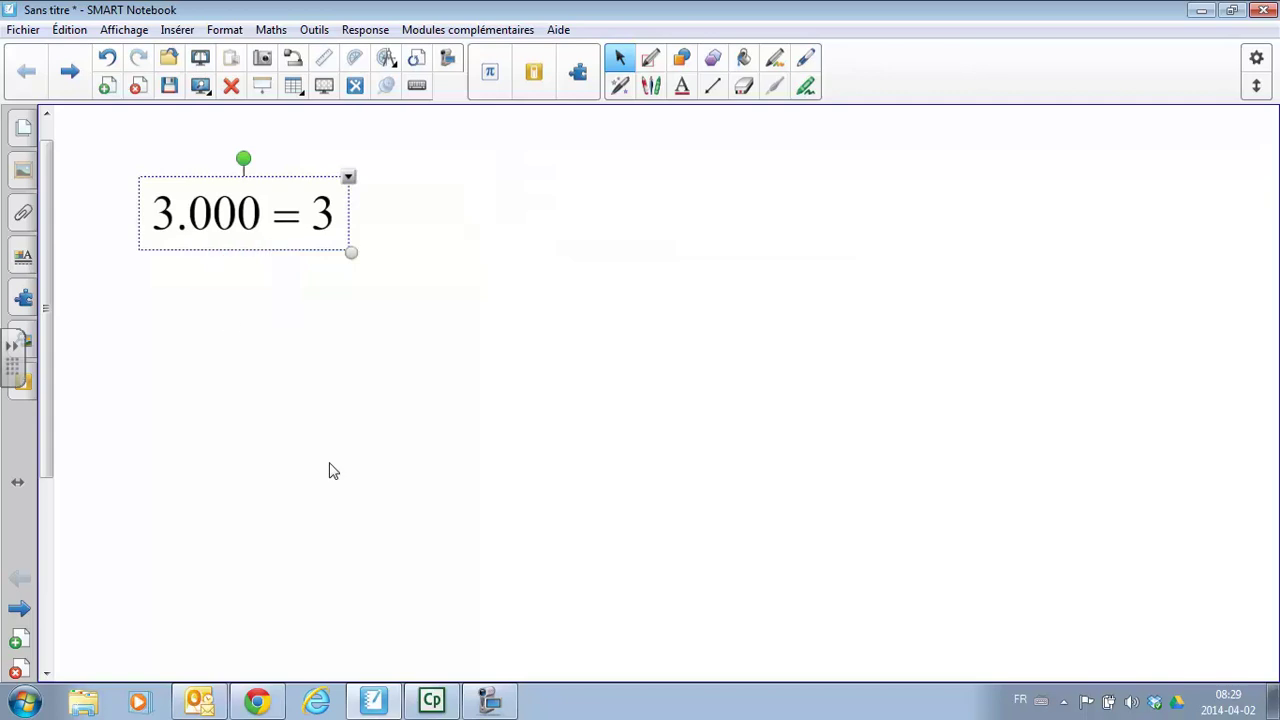
pyautogui.click(348, 179)
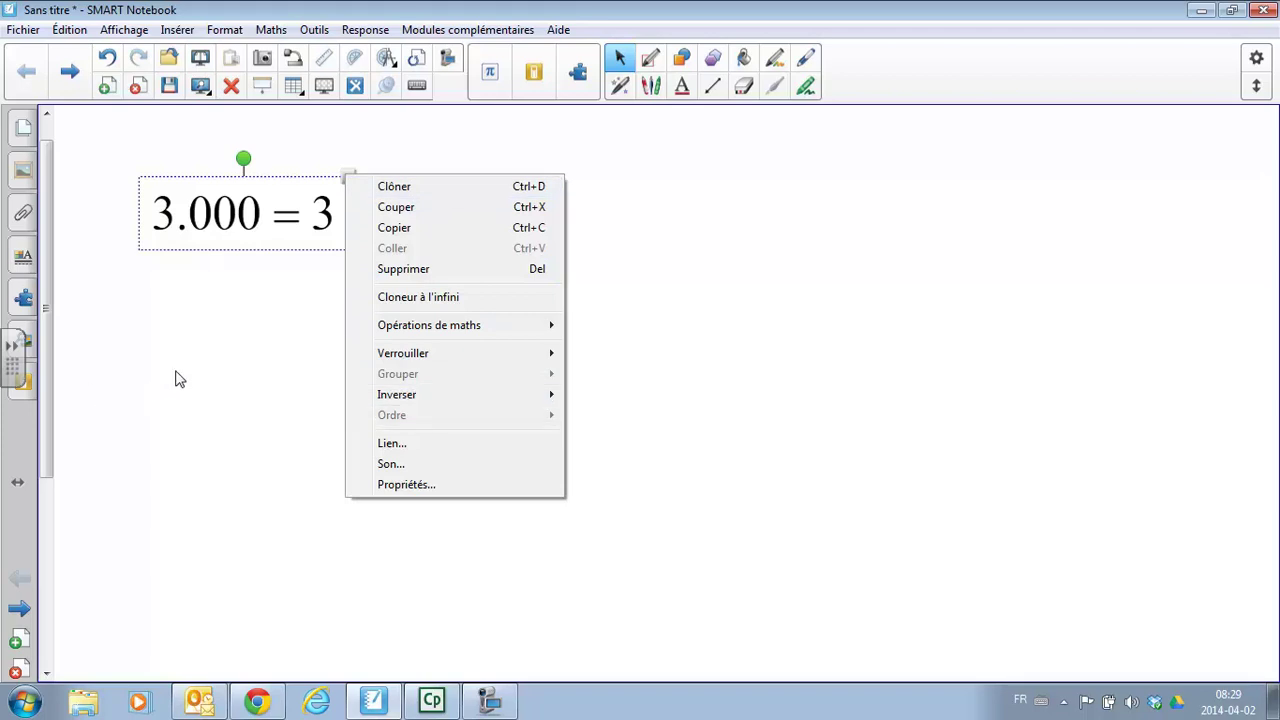
pyautogui.click(200, 345)
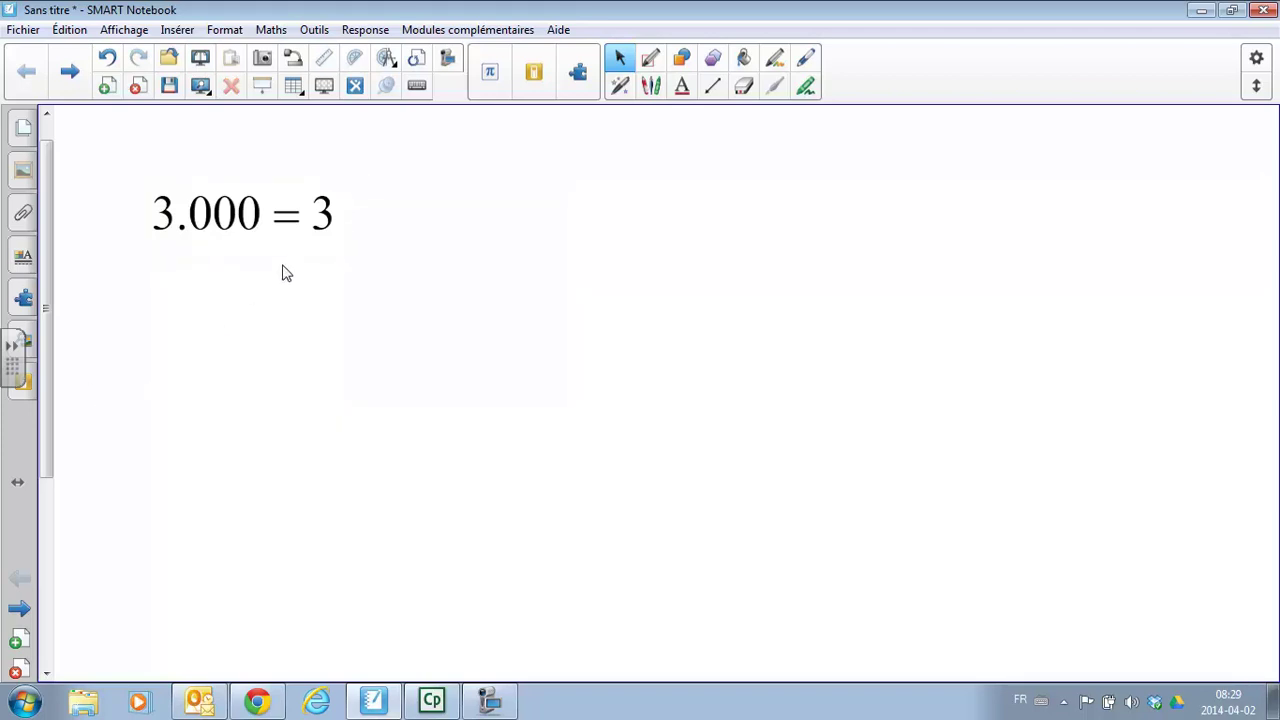
# Step: Stop the recording and save it to the Desktop (Bureau) as the Windows Media video April02 0829
pyautogui.click(489, 700)
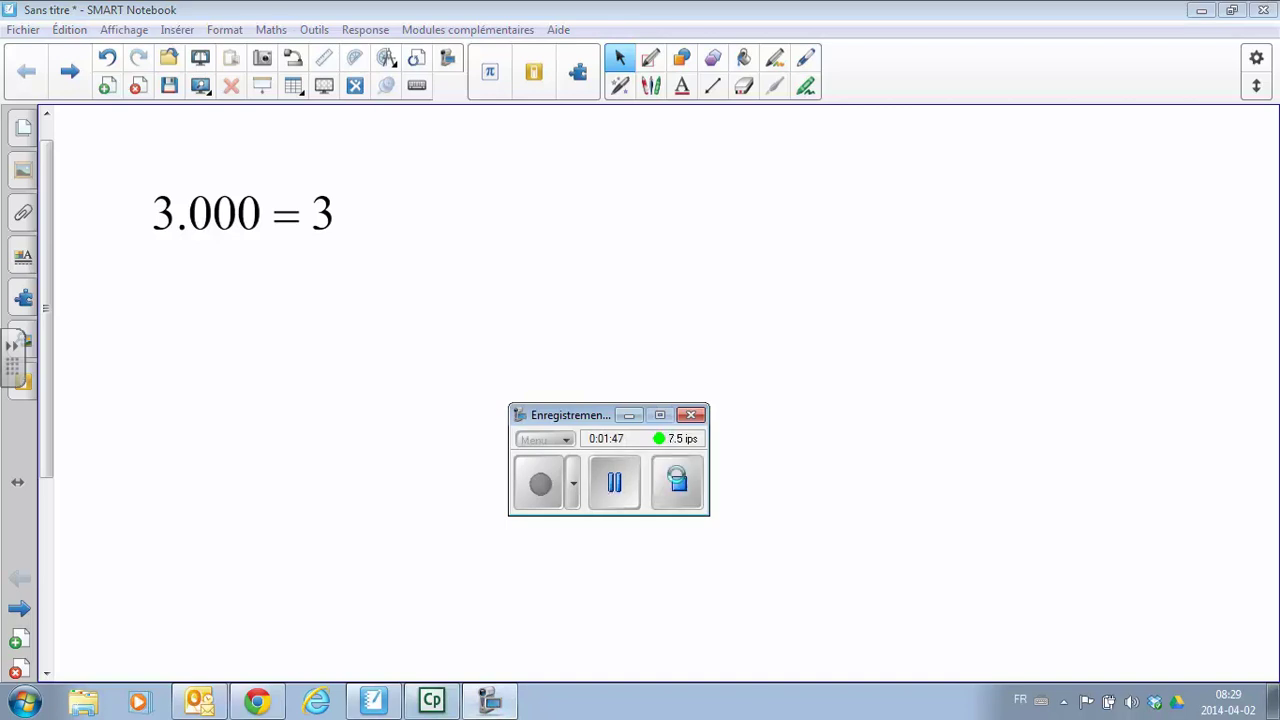
pyautogui.click(679, 483)
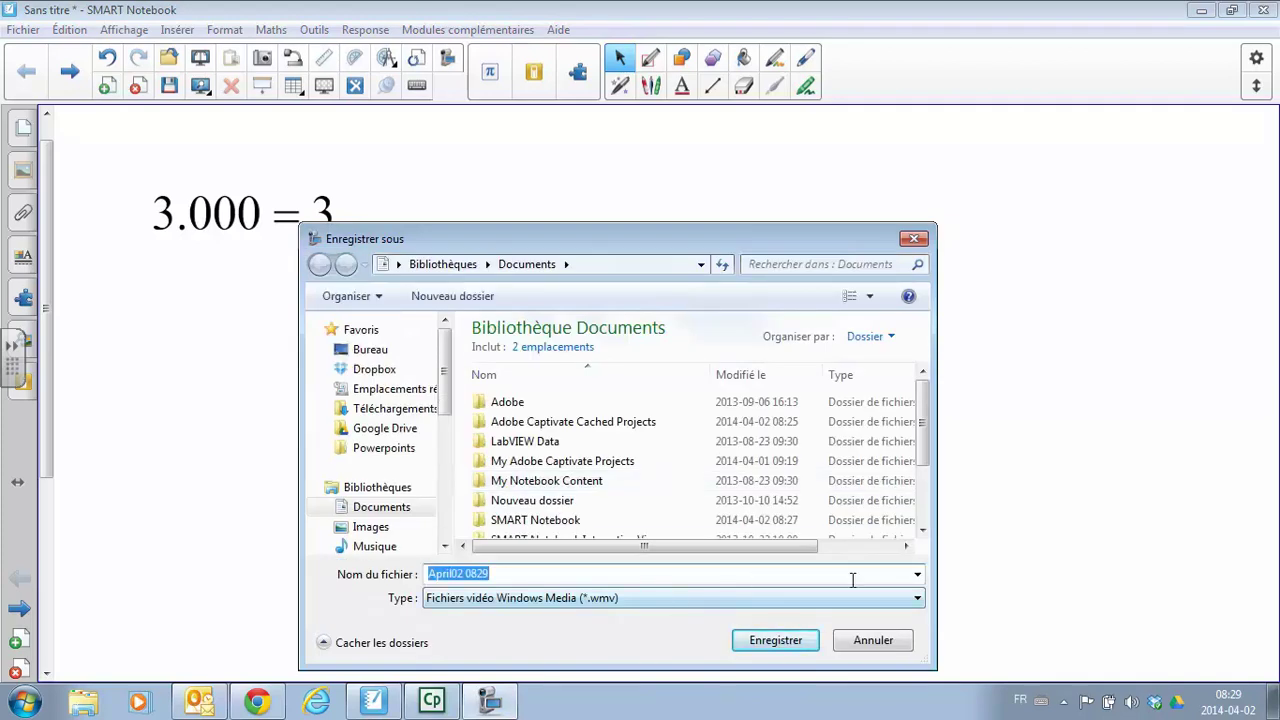
pyautogui.click(918, 598)
pyautogui.click(919, 597)
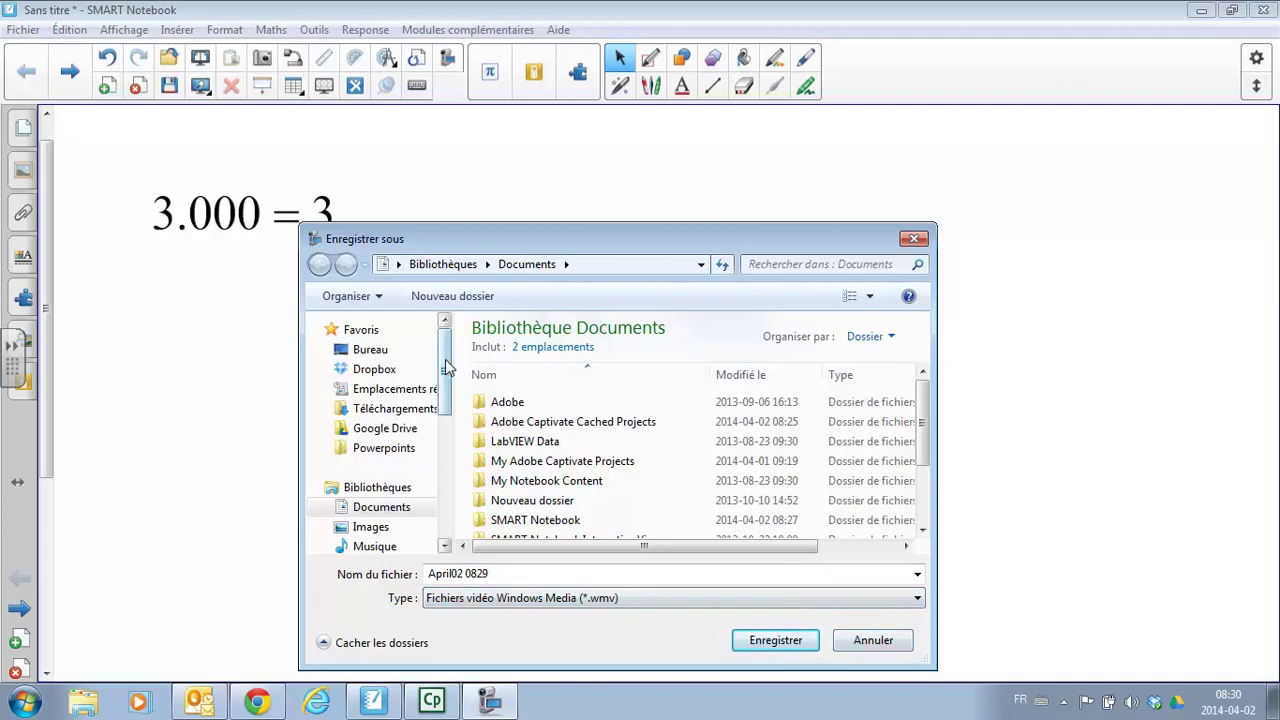
pyautogui.click(370, 350)
pyautogui.click(786, 641)
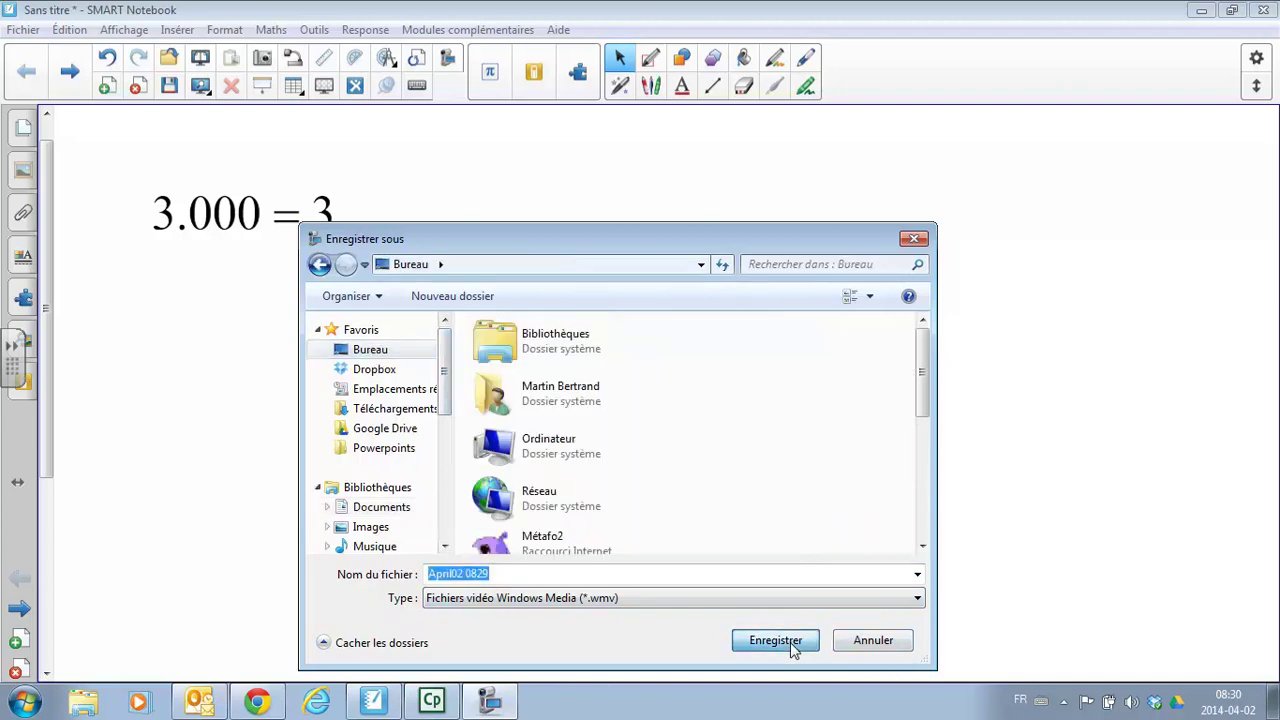